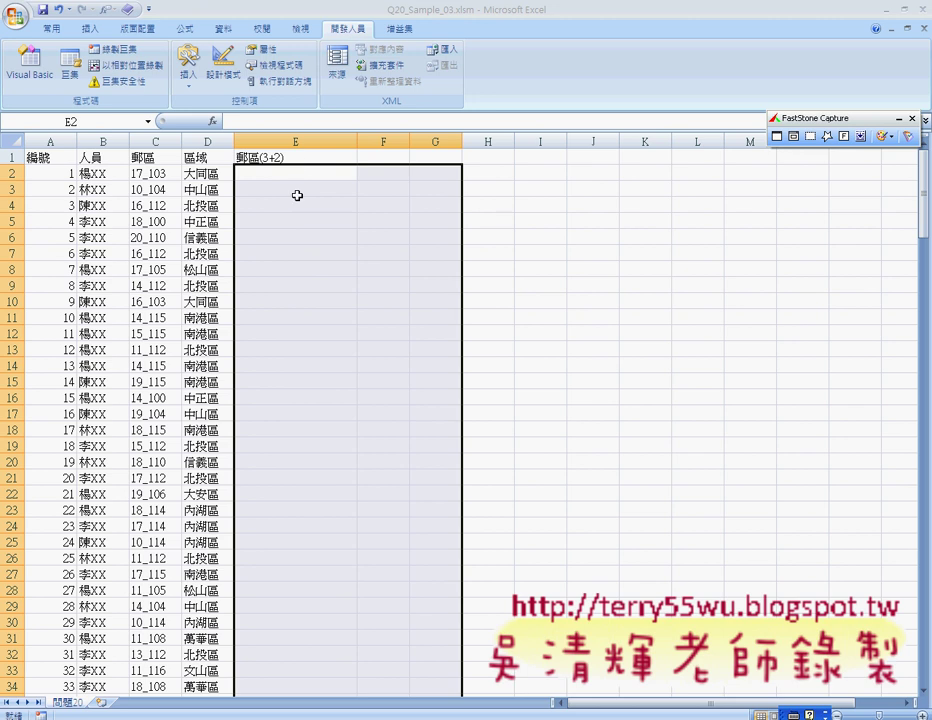
- Annotate how 103 from C2 and 大同區 from D2 combine into column E's code
{"action": "left_click", "coordinate": [155, 172]}
{"action": "key", "text": "ctrl+space"}
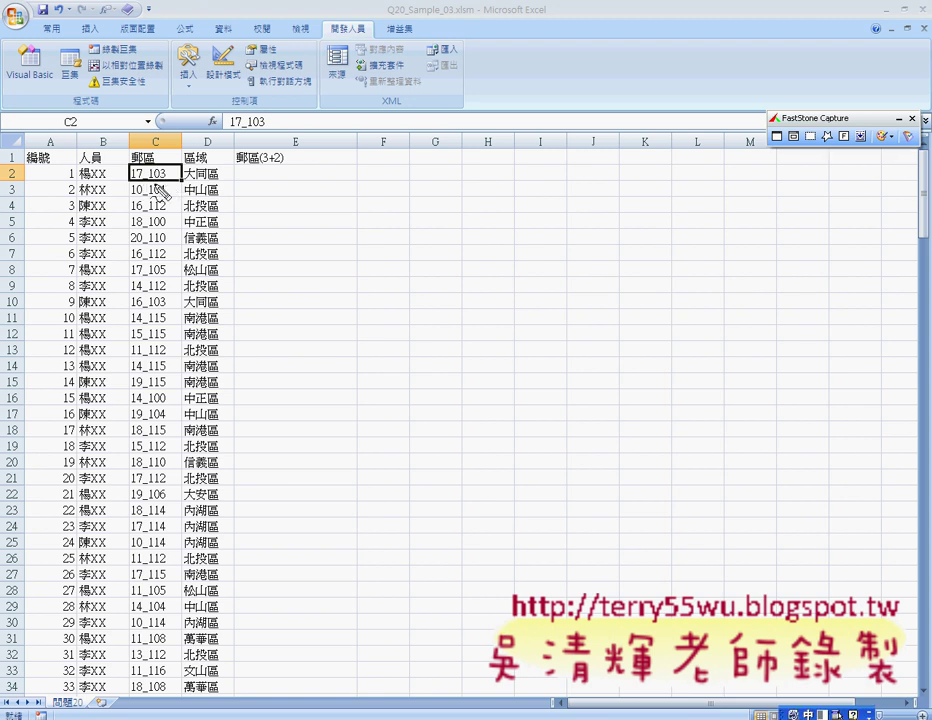
{"action": "key", "text": "ctrl+space"}
{"action": "left_click_drag", "start_coordinate": [148, 183], "coordinate": [163, 185]}
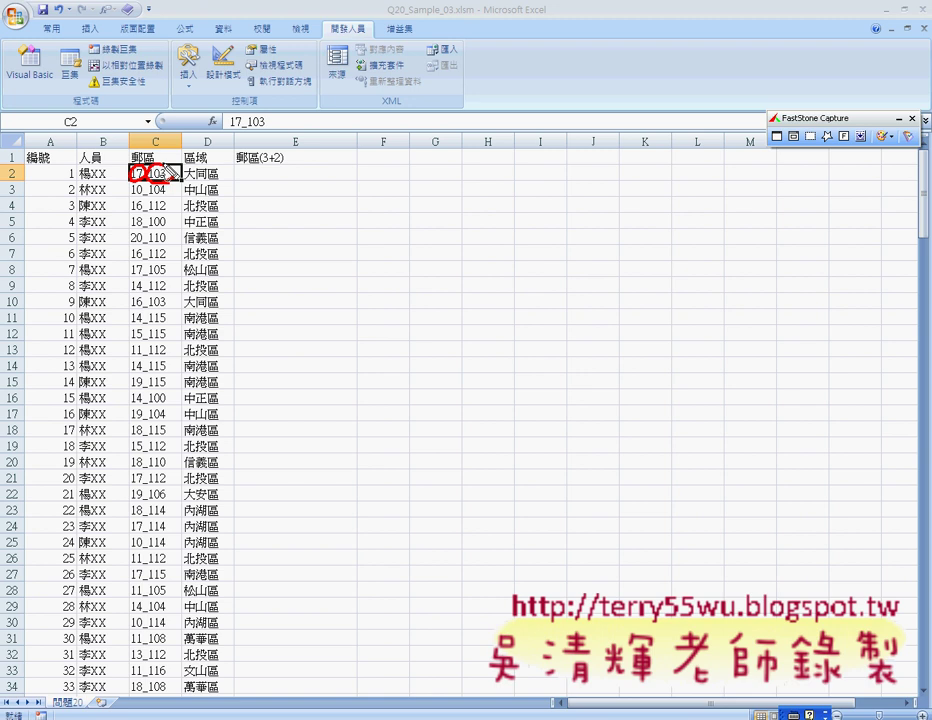
{"action": "mouse_move", "coordinate": [160, 166]}
{"action": "left_mouse_down"}
{"action": "mouse_move", "coordinate": [205, 142]}
{"action": "mouse_move", "coordinate": [255, 169]}
{"action": "left_mouse_up"}
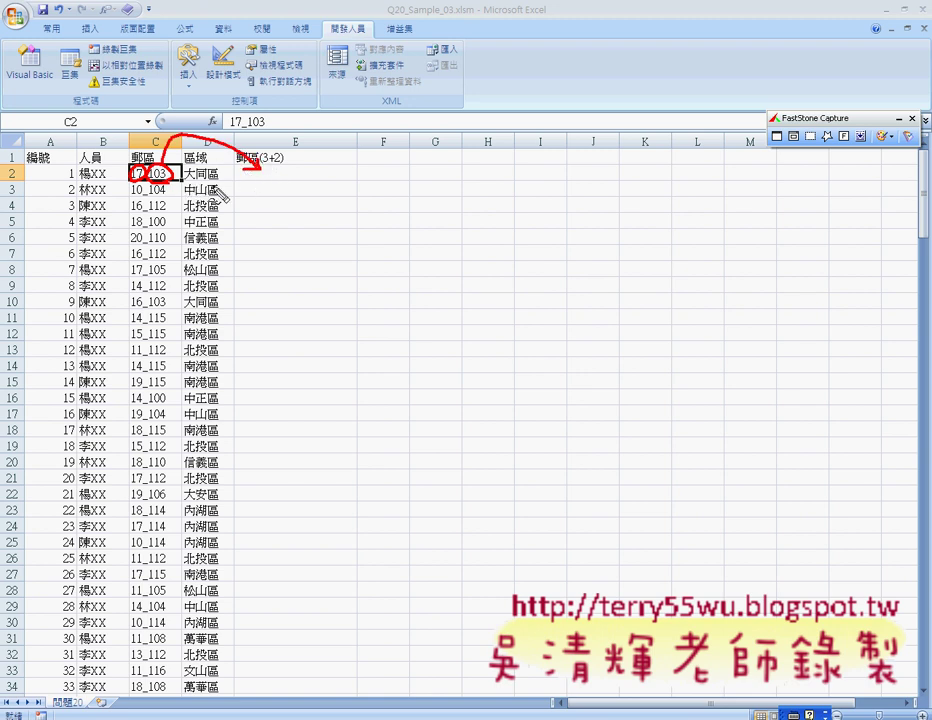
{"action": "mouse_move", "coordinate": [232, 181]}
{"action": "left_mouse_down"}
{"action": "mouse_move", "coordinate": [187, 179]}
{"action": "mouse_move", "coordinate": [222, 183]}
{"action": "left_mouse_up"}
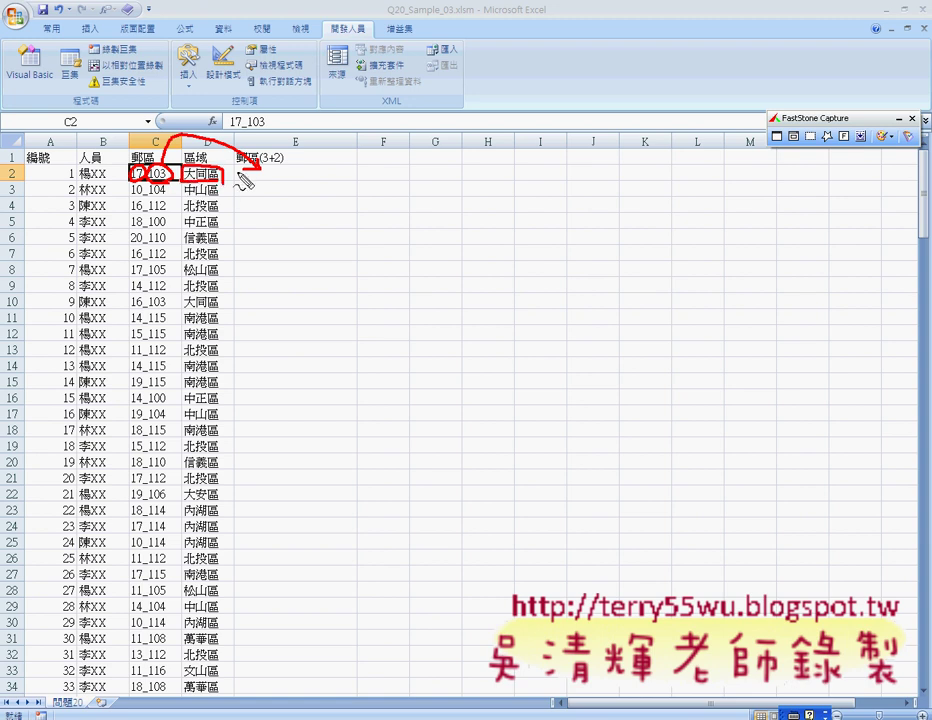
{"action": "mouse_move", "coordinate": [297, 170]}
{"action": "left_mouse_down"}
{"action": "mouse_move", "coordinate": [288, 186]}
{"action": "mouse_move", "coordinate": [335, 184]}
{"action": "left_mouse_up"}
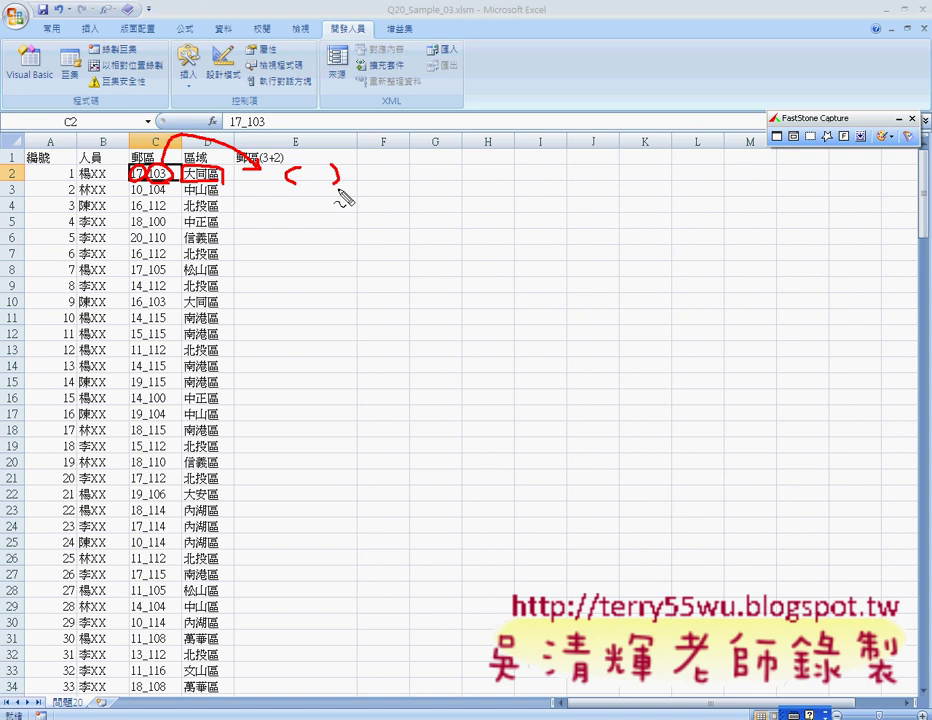
{"action": "key", "text": "Escape"}
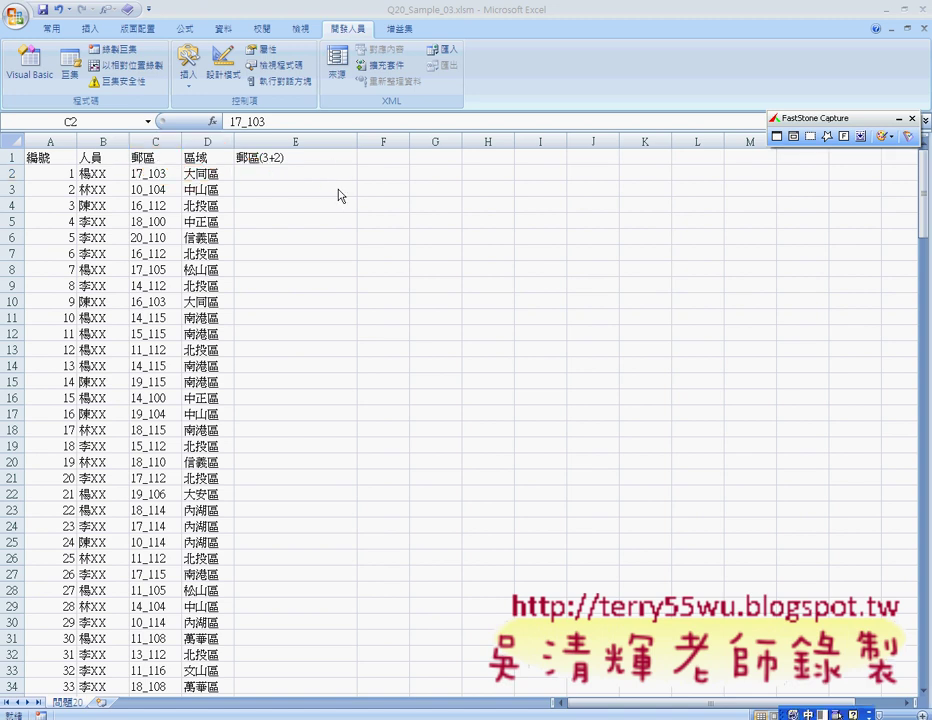
- Run the 郵遞區號 macro from E2 to fill column E, then select 郵遞區號_WHILE
{"action": "left_click", "coordinate": [306, 175]}
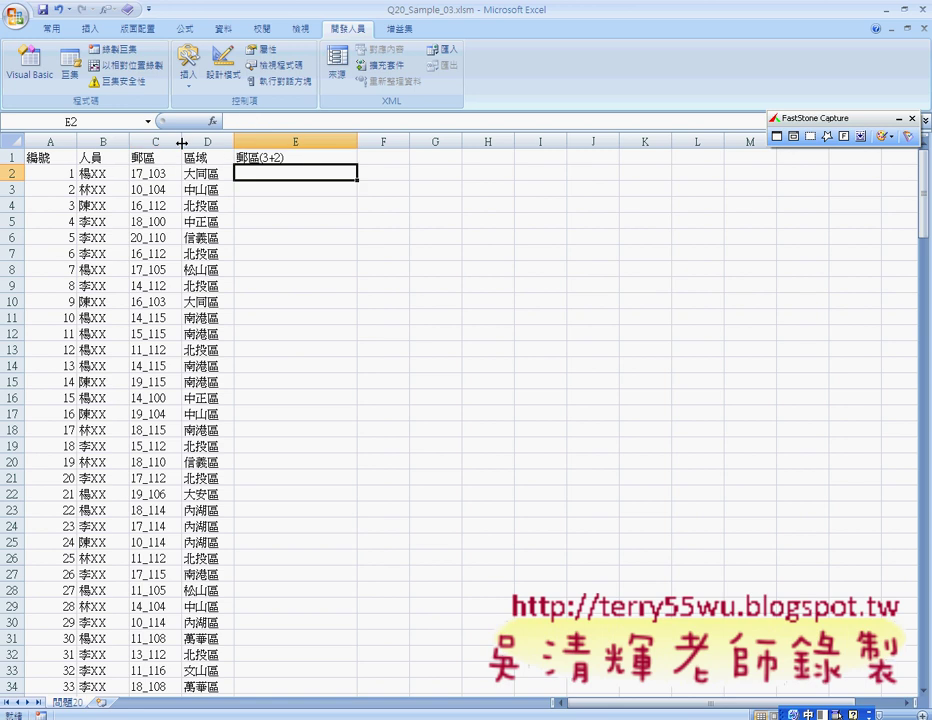
{"action": "left_click", "coordinate": [83, 76]}
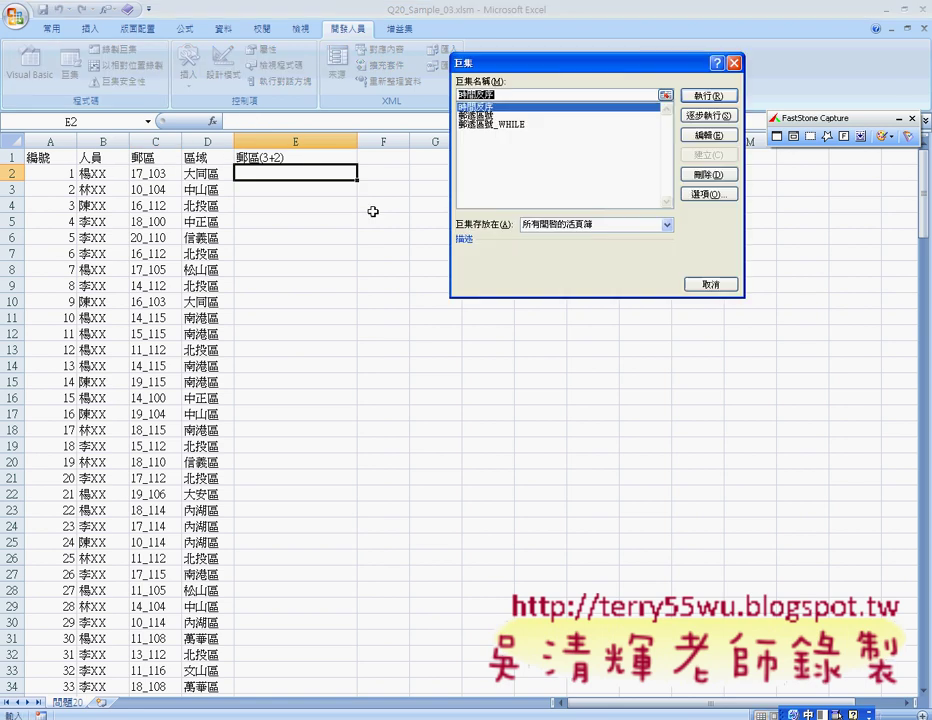
{"action": "left_click", "coordinate": [622, 116]}
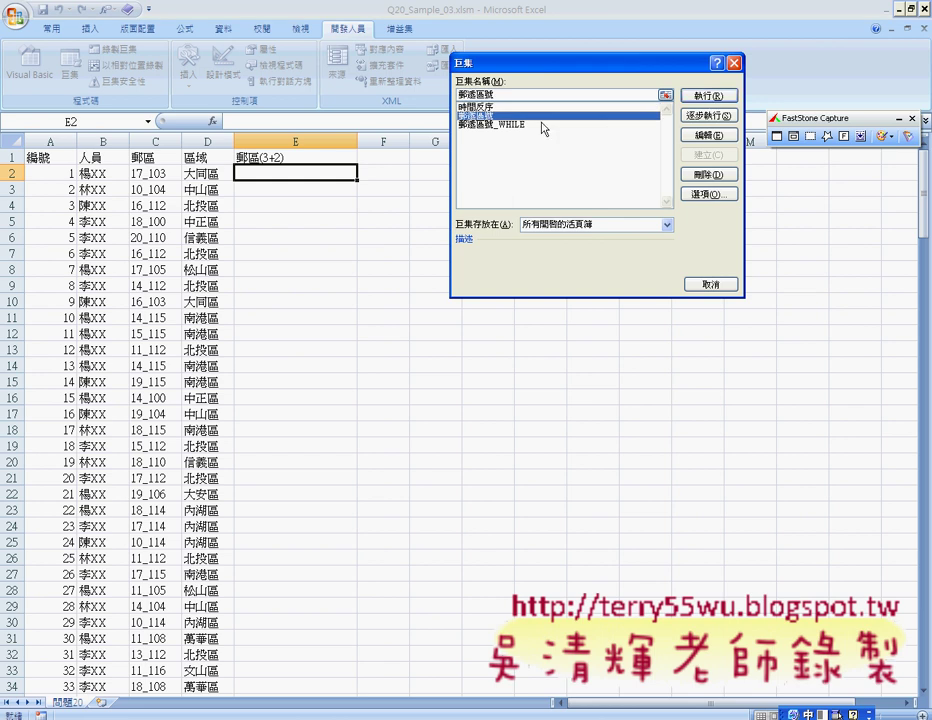
{"action": "left_click", "coordinate": [711, 96]}
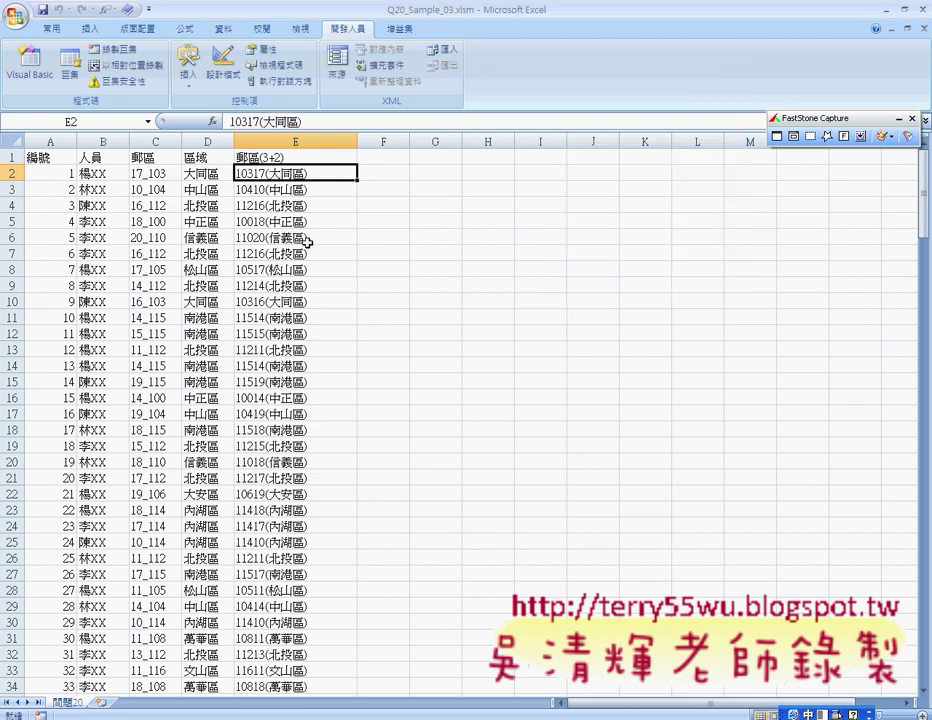
{"action": "left_click", "coordinate": [72, 62]}
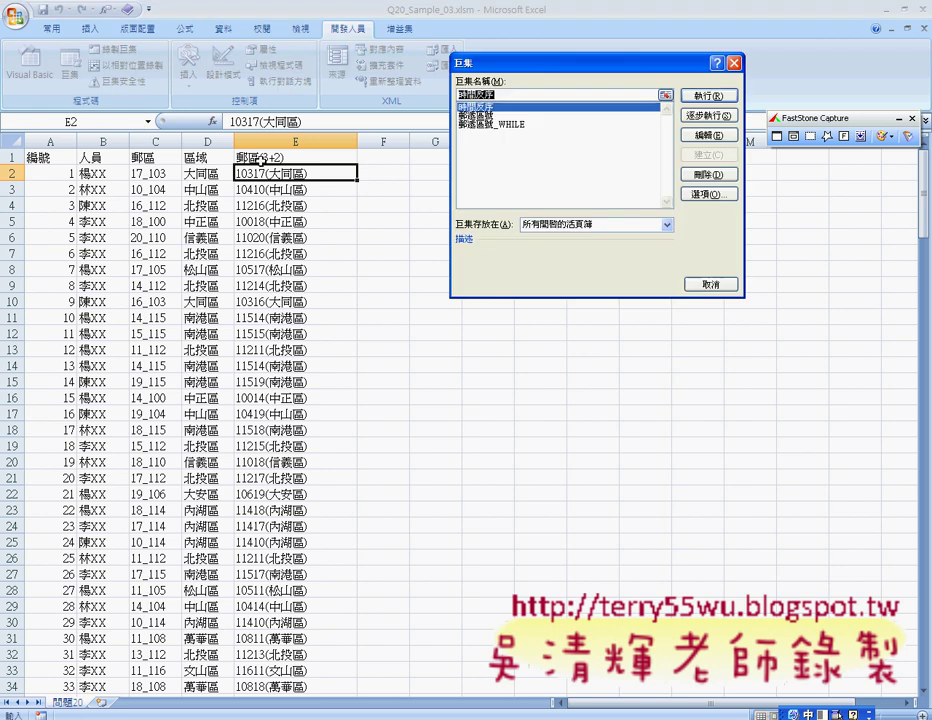
{"action": "left_click", "coordinate": [525, 125]}
- Run 郵遞區號_WHILE to fill column F and return to its first result in F2
{"action": "left_click", "coordinate": [711, 96]}
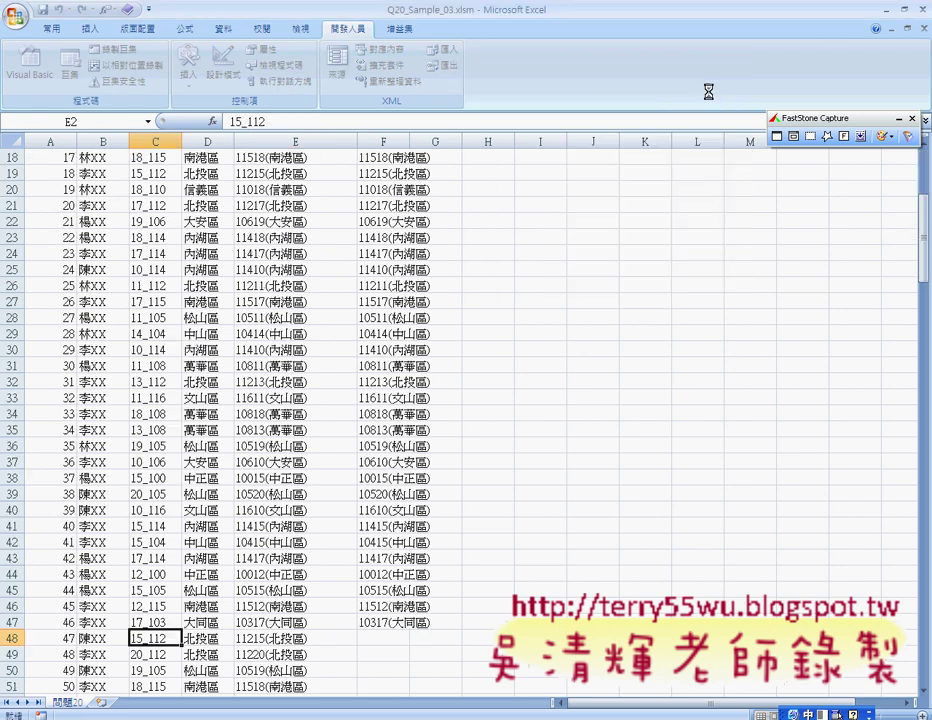
{"action": "scroll", "coordinate": [423, 405], "scroll_direction": "up", "scroll_amount": 8}
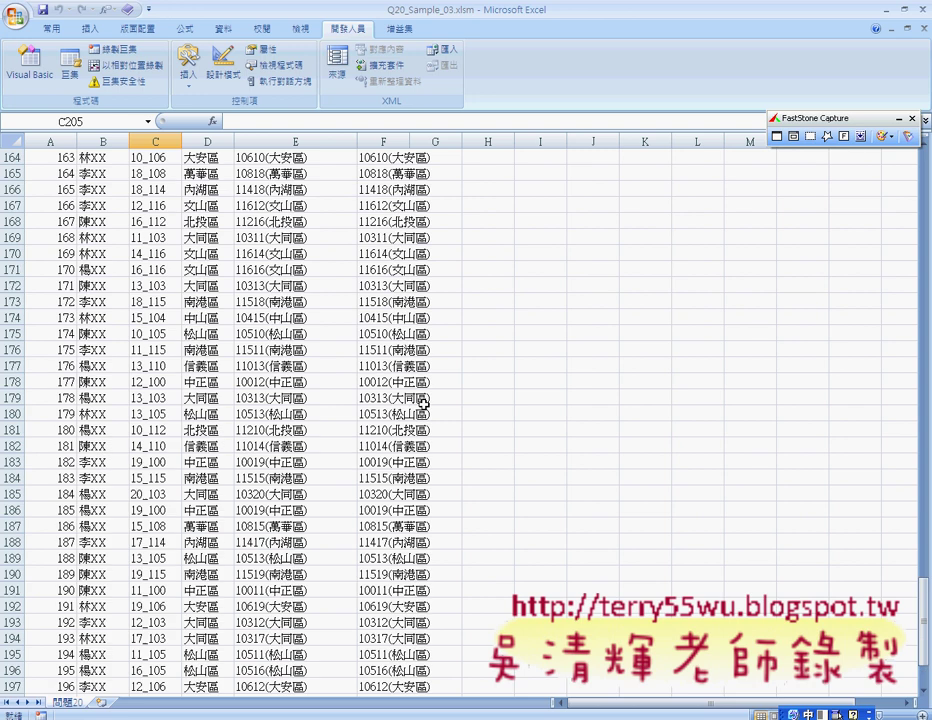
{"action": "scroll", "coordinate": [423, 405], "scroll_direction": "up", "scroll_amount": 20}
{"action": "scroll", "coordinate": [423, 405], "scroll_direction": "up", "scroll_amount": 12}
{"action": "scroll", "coordinate": [423, 405], "scroll_direction": "up", "scroll_amount": 14}
{"action": "scroll", "coordinate": [423, 405], "scroll_direction": "up", "scroll_amount": 8}
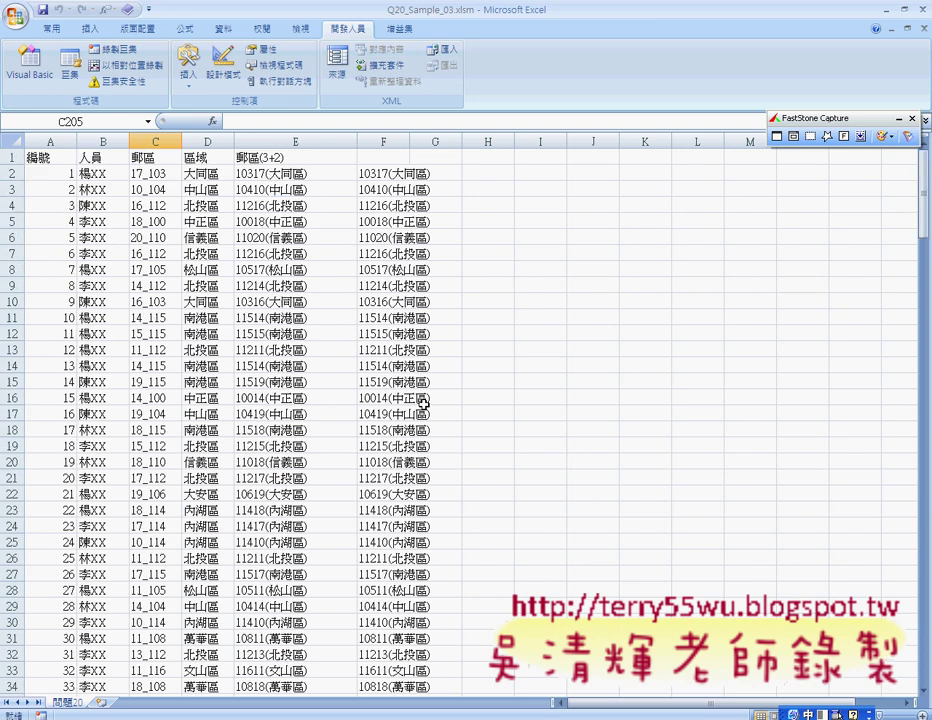
{"action": "left_click", "coordinate": [421, 173]}
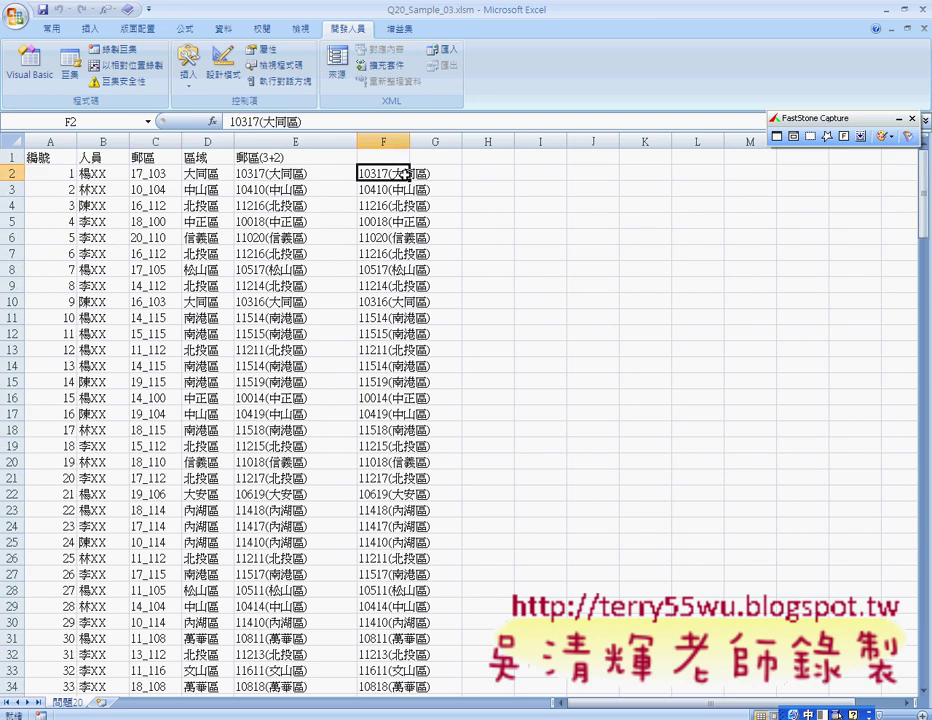
- Fit columns E and F to their codes, then bring up the Visual Basic editor
{"action": "double_click", "coordinate": [410, 142]}
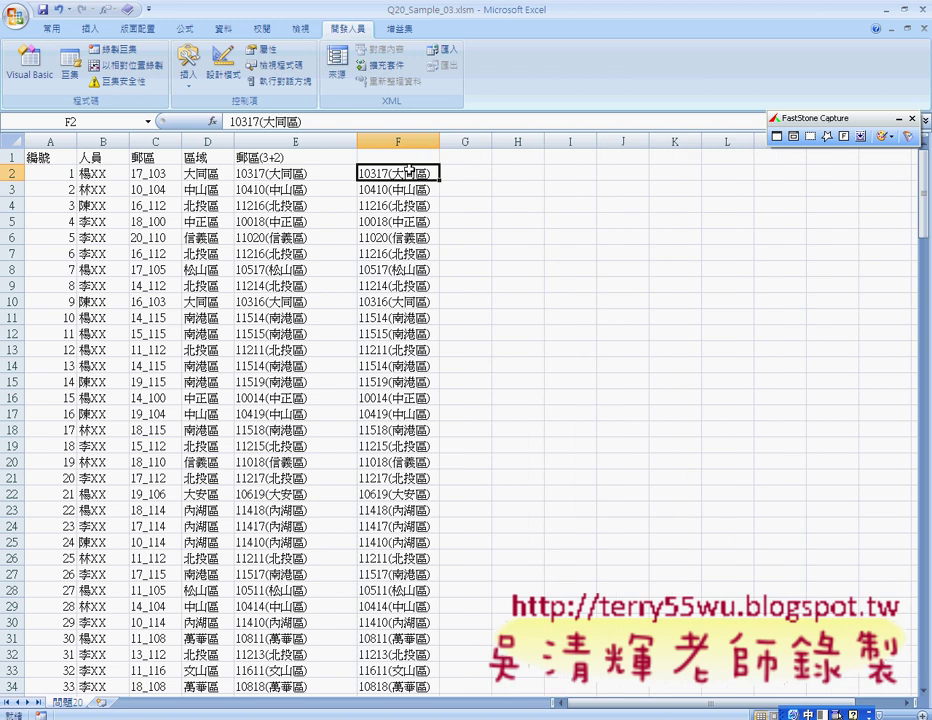
{"action": "left_click", "coordinate": [305, 187]}
{"action": "left_click", "coordinate": [305, 174]}
{"action": "left_click", "coordinate": [413, 173]}
{"action": "left_click", "coordinate": [362, 141]}
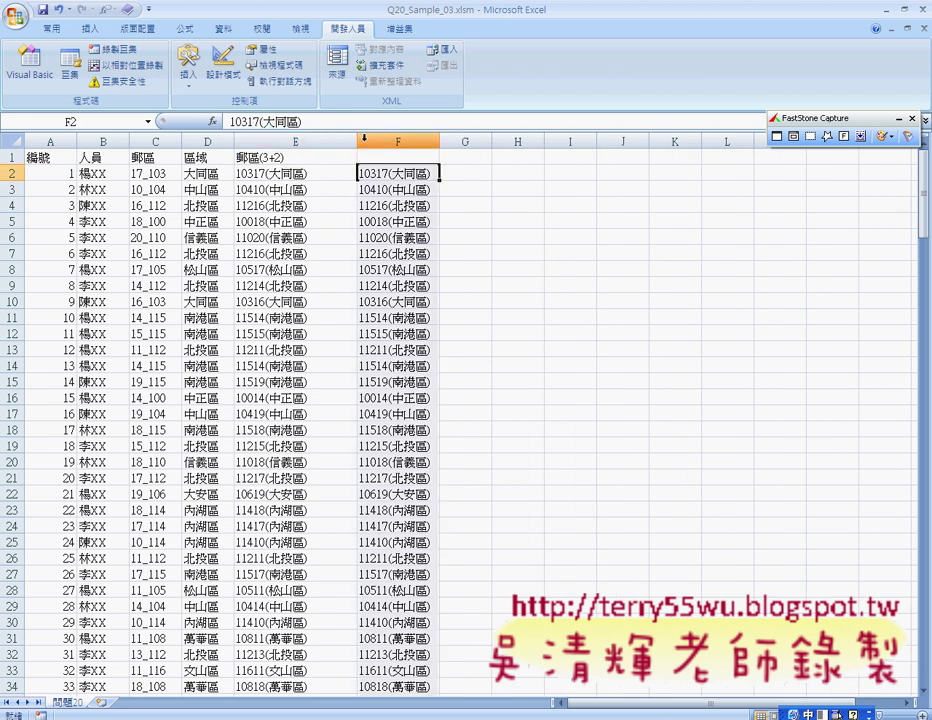
{"action": "left_click_drag", "start_coordinate": [357, 141], "coordinate": [315, 141]}
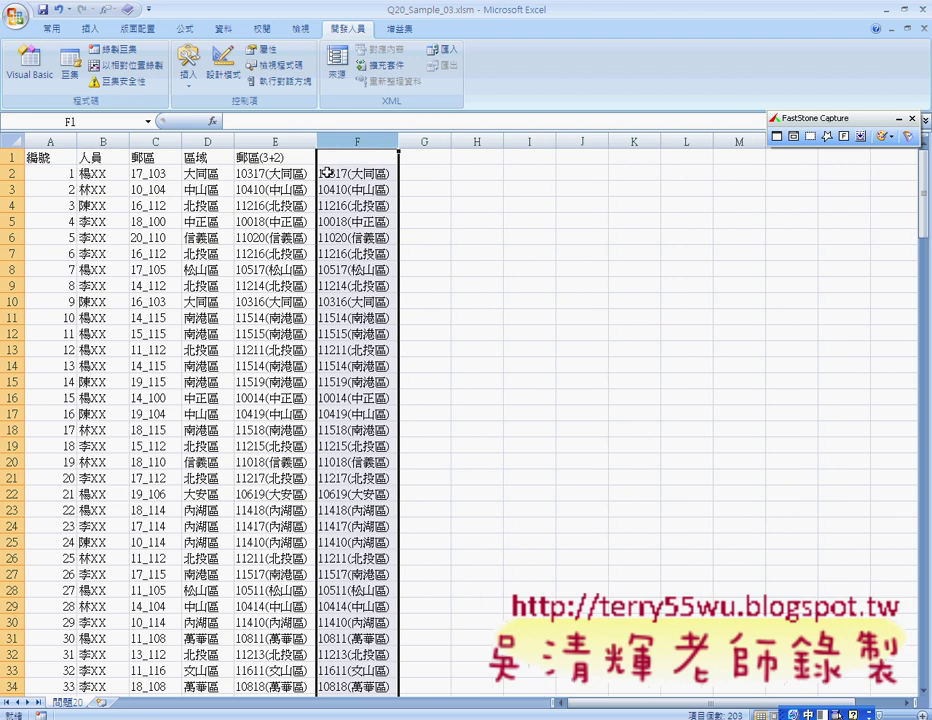
{"action": "left_click", "coordinate": [21, 88]}
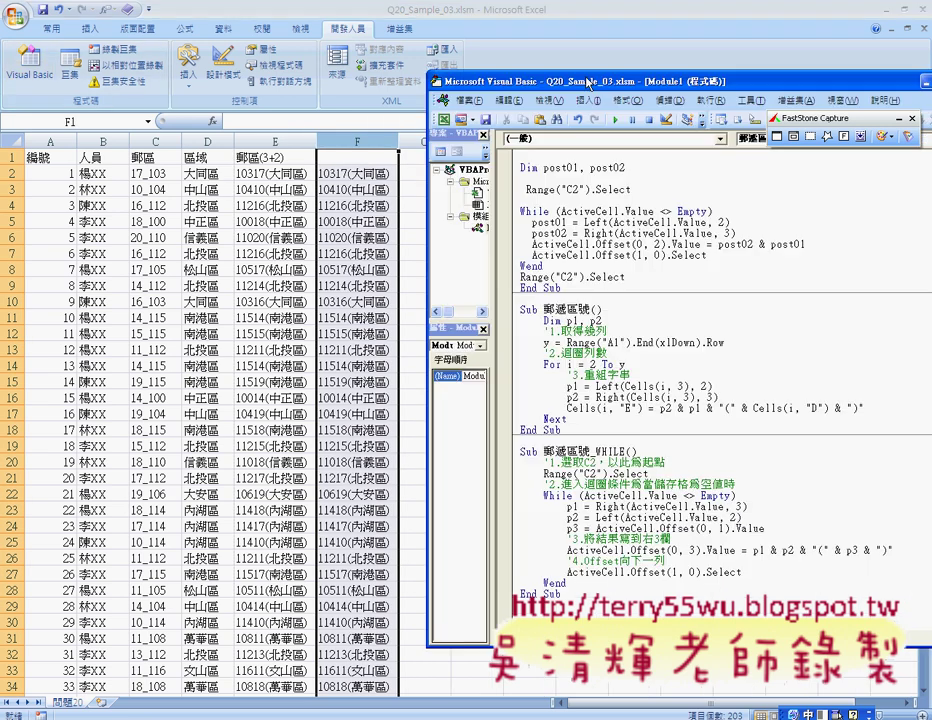
- Maximize the editor and mark up the row-count variable y and the For loop from 2 to y
{"action": "double_click", "coordinate": [584, 86]}
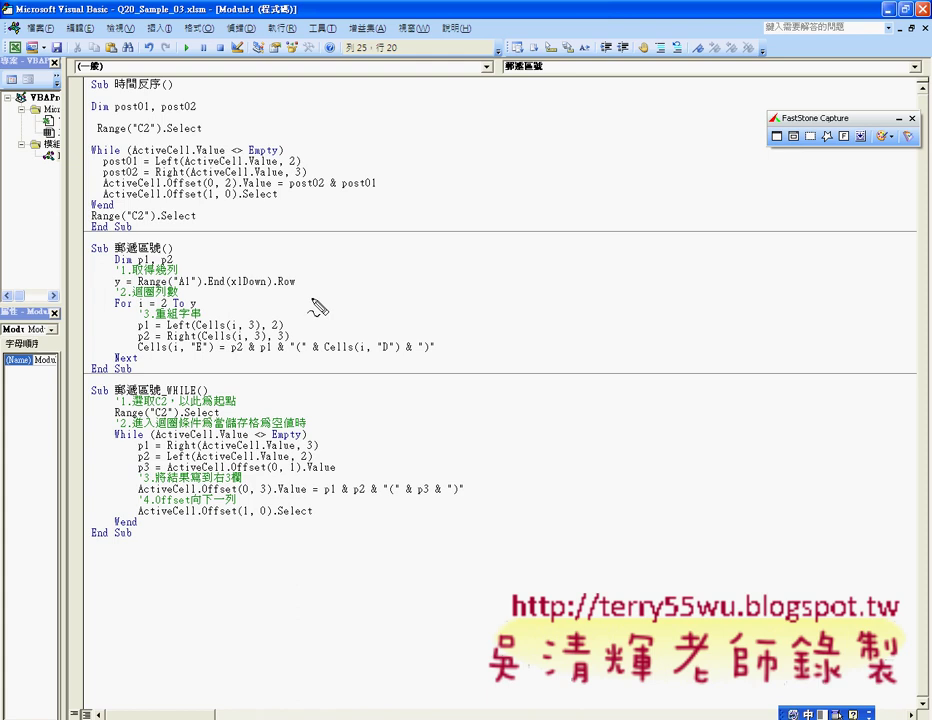
{"action": "left_click_drag", "start_coordinate": [178, 274], "coordinate": [120, 277]}
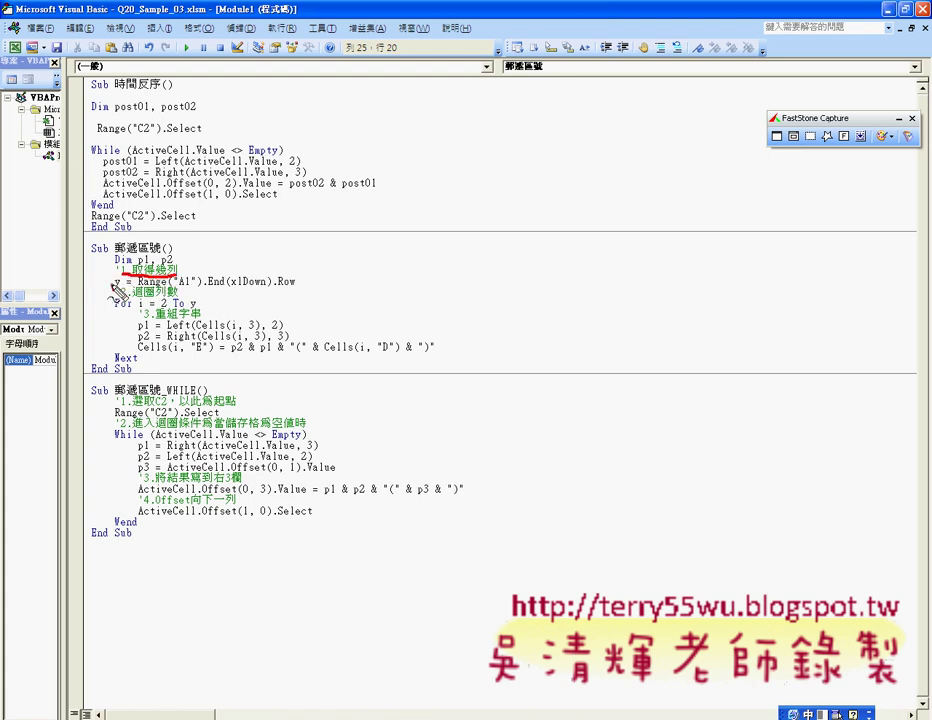
{"action": "mouse_move", "coordinate": [124, 277]}
{"action": "left_mouse_down"}
{"action": "mouse_move", "coordinate": [122, 287]}
{"action": "mouse_move", "coordinate": [203, 290]}
{"action": "left_mouse_up"}
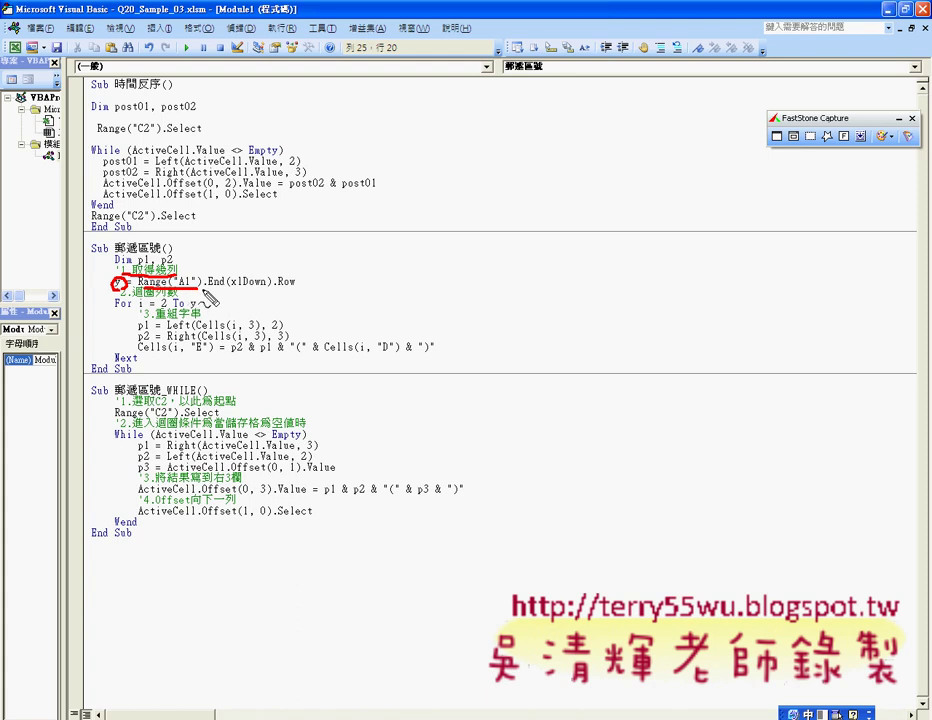
{"action": "left_click_drag", "start_coordinate": [200, 291], "coordinate": [291, 292]}
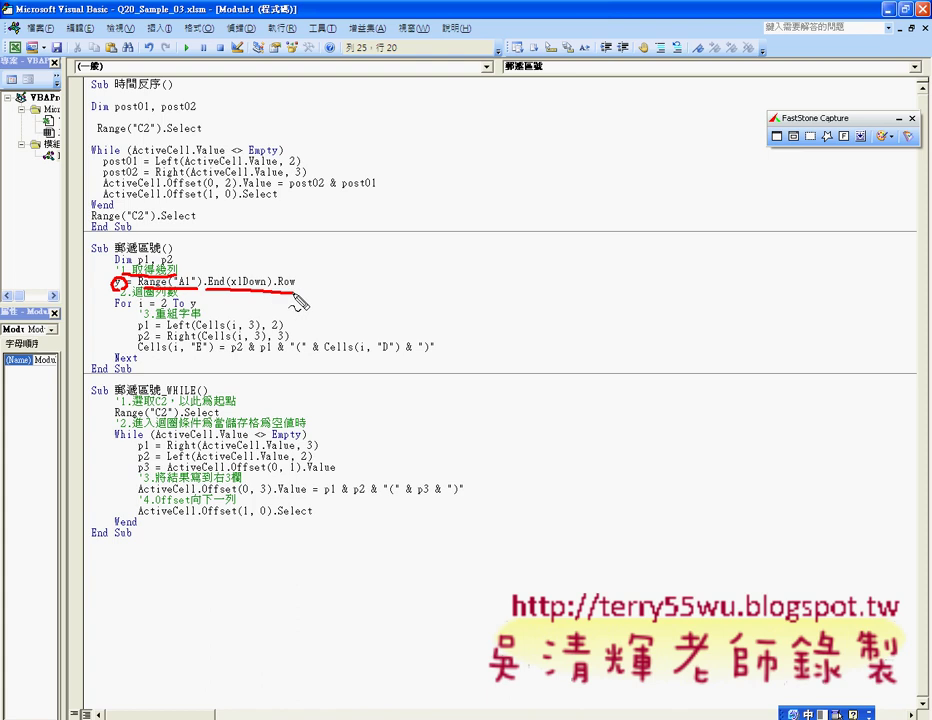
{"action": "left_click_drag", "start_coordinate": [104, 290], "coordinate": [114, 290]}
{"action": "mouse_move", "coordinate": [108, 313]}
{"action": "left_mouse_down"}
{"action": "mouse_move", "coordinate": [186, 313]}
{"action": "mouse_move", "coordinate": [205, 291]}
{"action": "mouse_move", "coordinate": [196, 312]}
{"action": "left_mouse_up"}
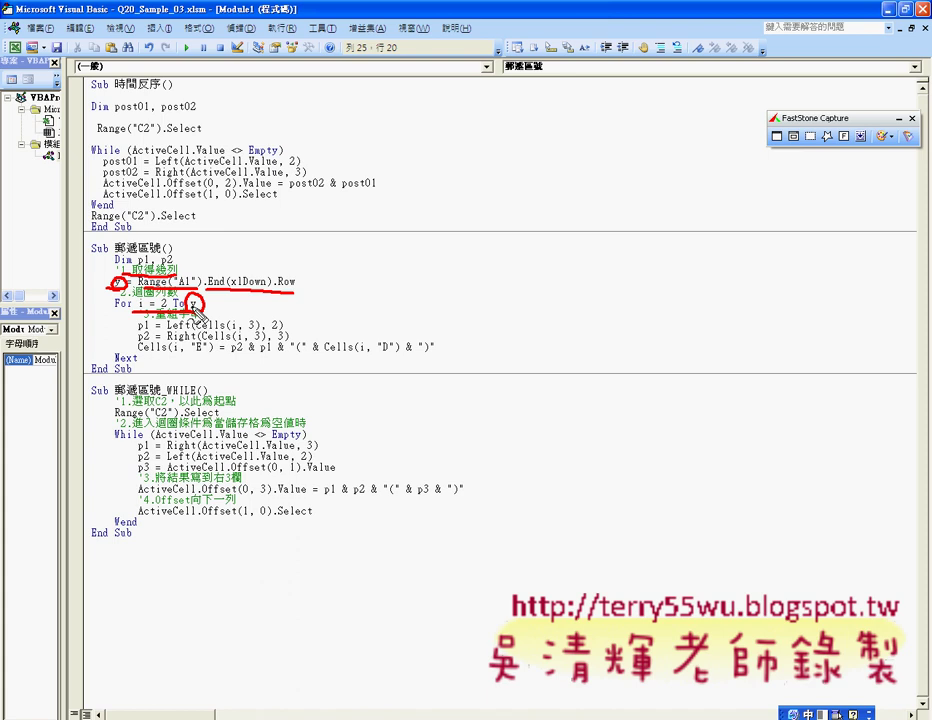
- Clear the marks and restore the editor to a smaller window beside the worksheet
{"action": "key", "text": "Escape"}
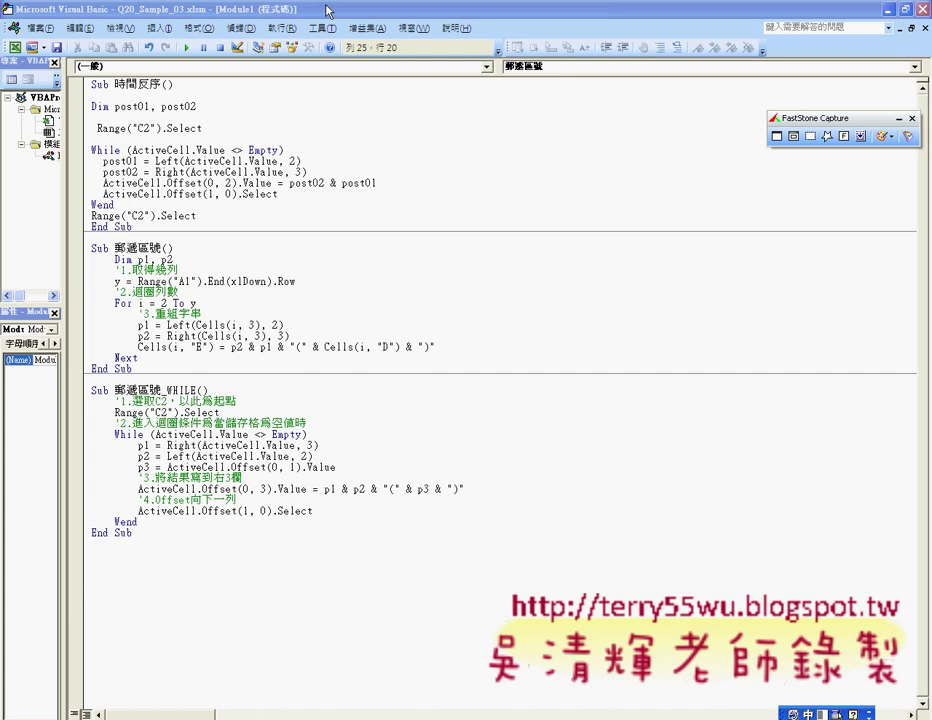
{"action": "double_click", "coordinate": [238, 10]}
{"action": "left_click_drag", "start_coordinate": [497, 80], "coordinate": [393, 62]}
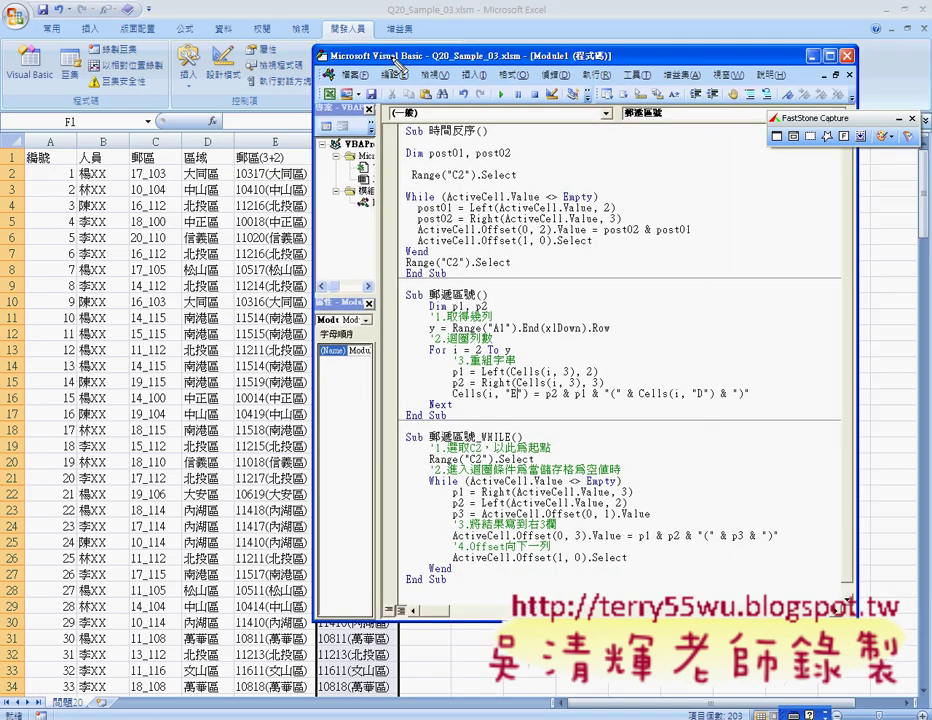
{"action": "left_click_drag", "start_coordinate": [128, 186], "coordinate": [175, 186]}
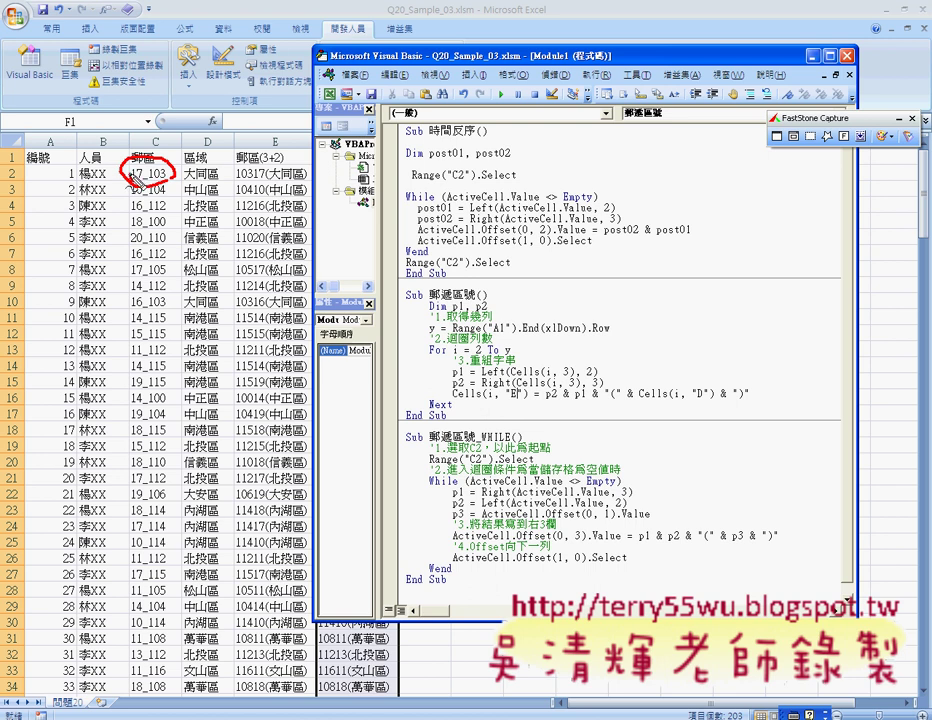
{"action": "left_click_drag", "start_coordinate": [146, 172], "coordinate": [144, 183]}
{"action": "left_click_drag", "start_coordinate": [483, 378], "coordinate": [502, 378]}
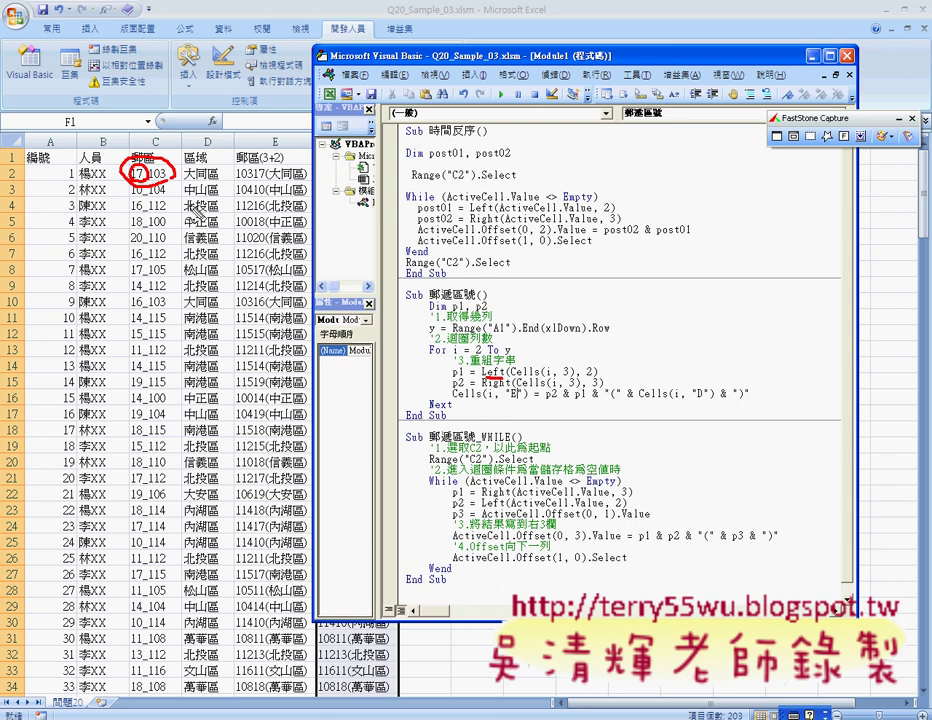
{"action": "left_click_drag", "start_coordinate": [512, 369], "coordinate": [534, 369]}
{"action": "left_click_drag", "start_coordinate": [540, 374], "coordinate": [575, 375]}
{"action": "mouse_move", "coordinate": [583, 372]}
{"action": "left_mouse_down"}
{"action": "mouse_move", "coordinate": [596, 373]}
{"action": "mouse_move", "coordinate": [472, 356]}
{"action": "mouse_move", "coordinate": [457, 385]}
{"action": "left_mouse_up"}
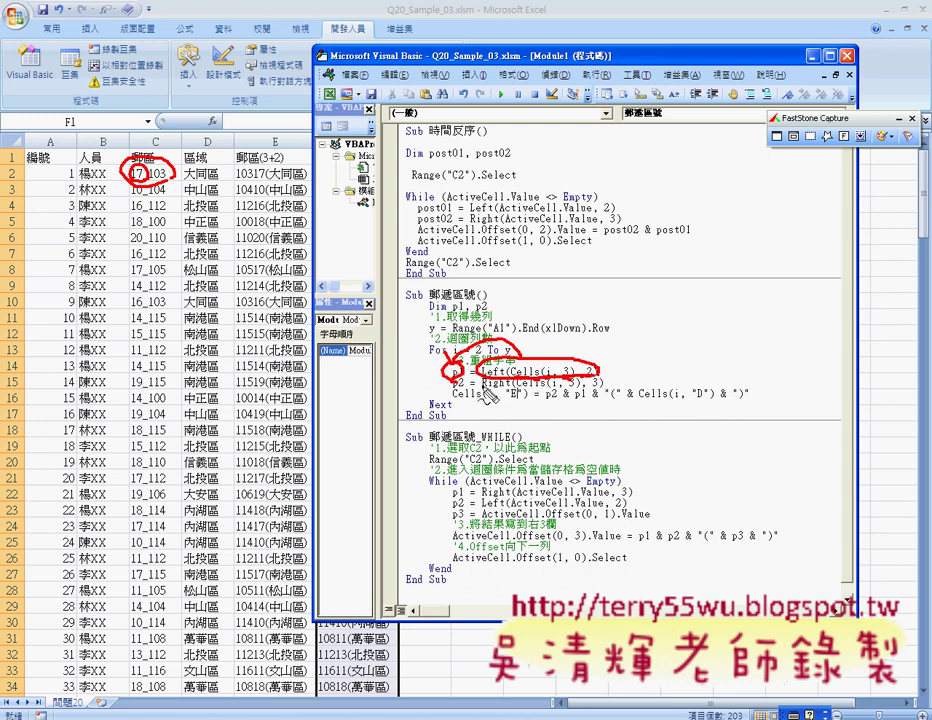
{"action": "left_click_drag", "start_coordinate": [484, 386], "coordinate": [590, 384]}
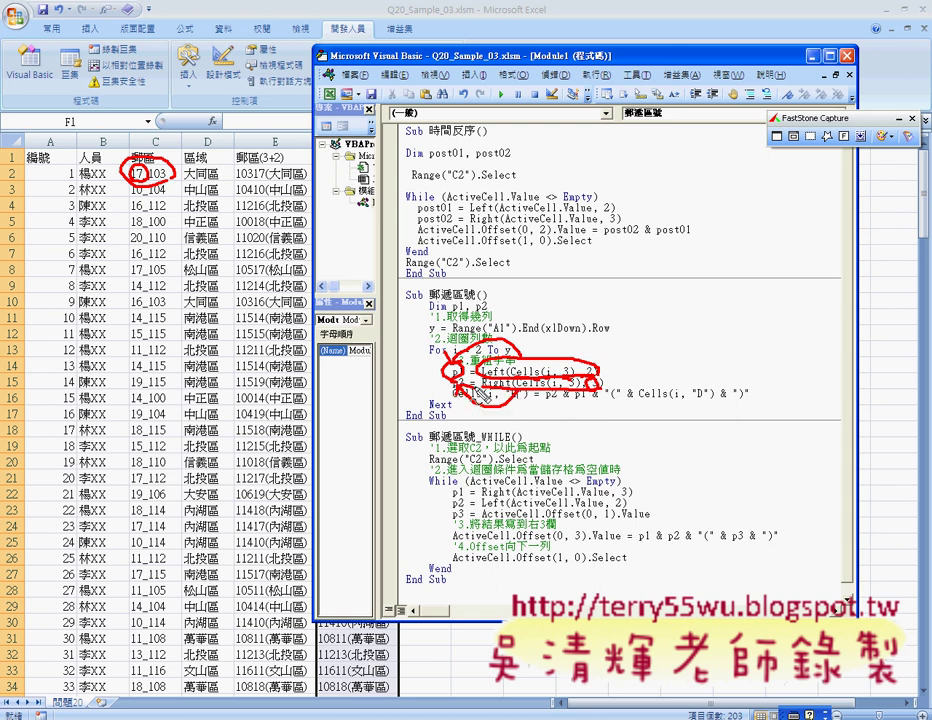
{"action": "key", "text": "Escape"}
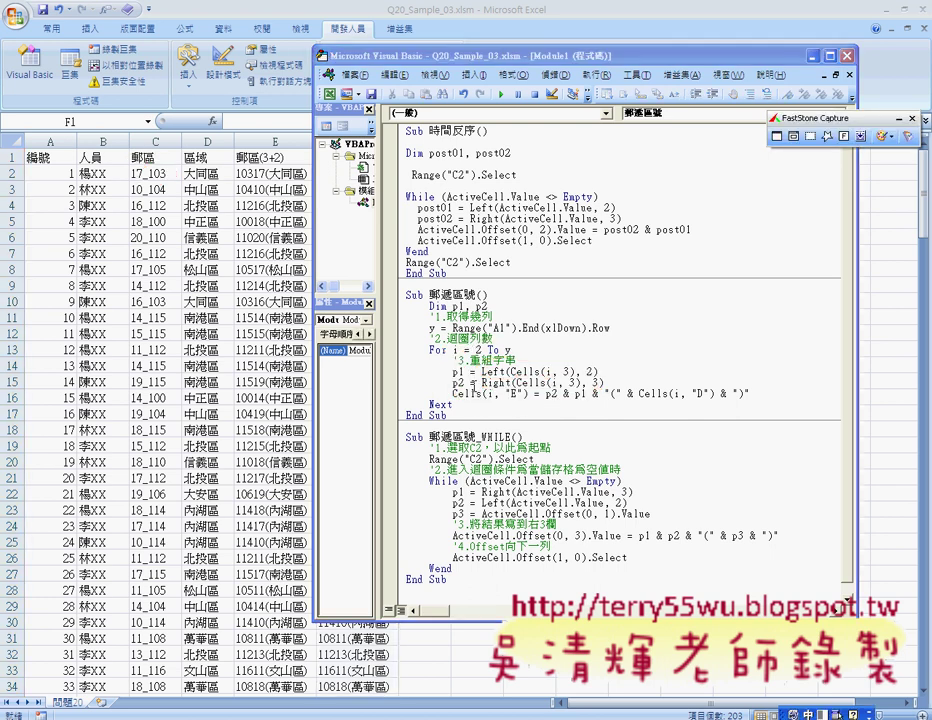
- Highlight variables p1 and p2 and move the editor right to expose column F
{"action": "double_click", "coordinate": [458, 371]}
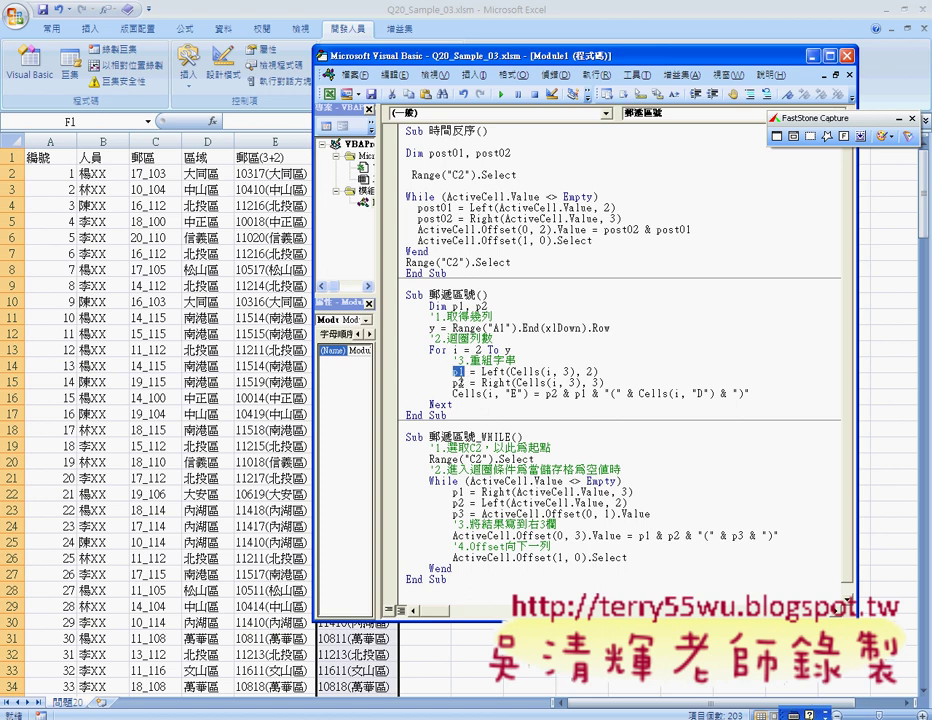
{"action": "double_click", "coordinate": [458, 382]}
{"action": "left_click_drag", "start_coordinate": [460, 53], "coordinate": [577, 68]}
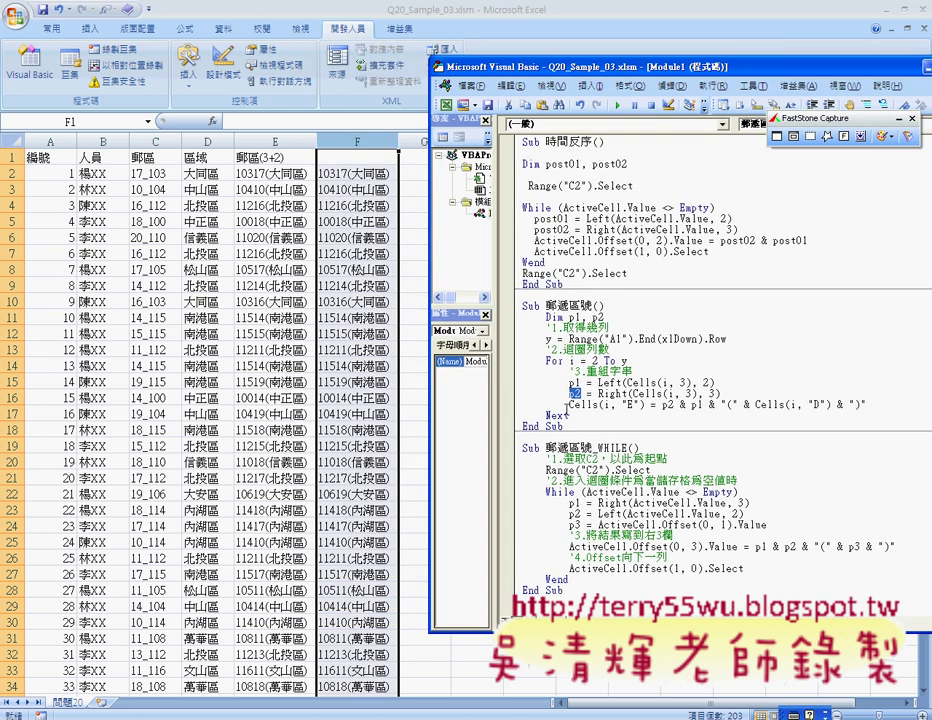
- Demonstrate changing "E" in Cells(i, "E") to 5, undo it, and highlight p2 and p1
{"action": "left_click_drag", "start_coordinate": [568, 415], "coordinate": [590, 405]}
{"action": "left_click_drag", "start_coordinate": [523, 405], "coordinate": [646, 405]}
{"action": "left_click_drag", "start_coordinate": [621, 405], "coordinate": [642, 405]}
{"action": "type", "text": "5"}
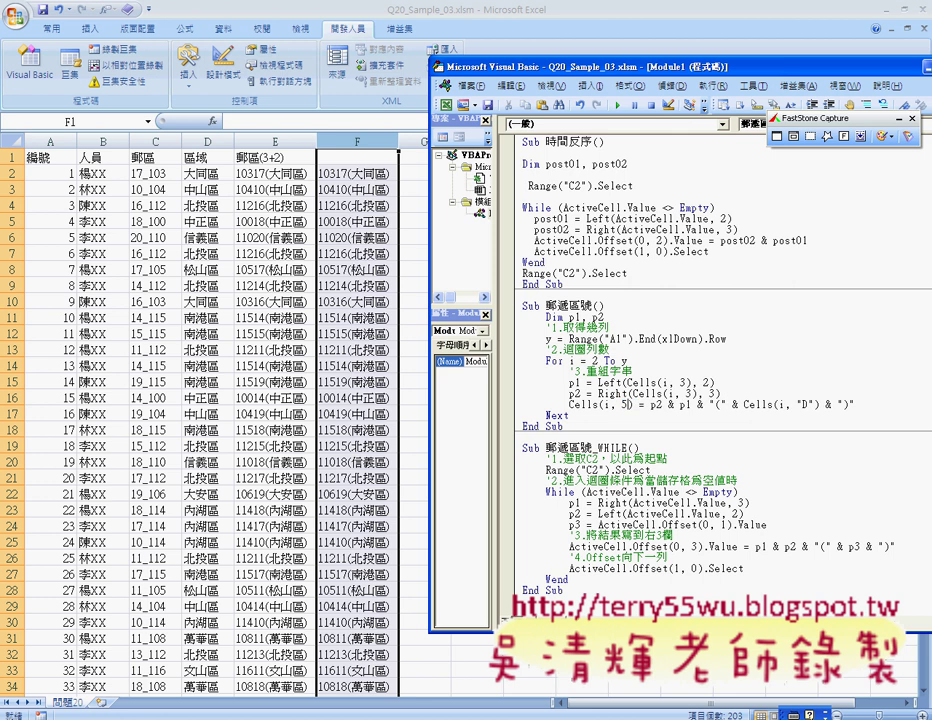
{"action": "key", "text": "ctrl+z"}
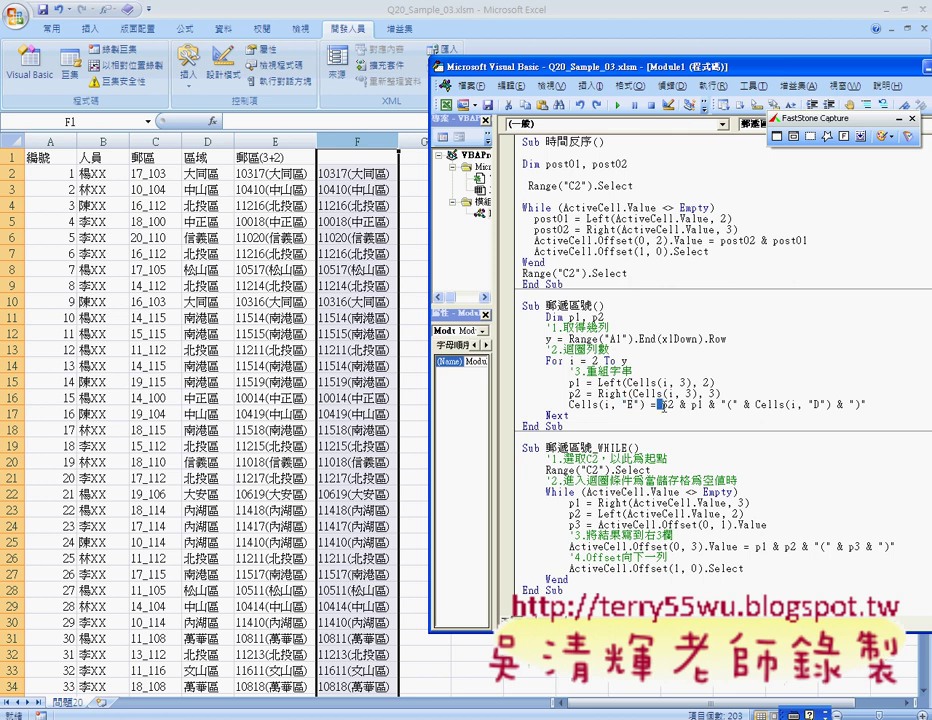
{"action": "double_click", "coordinate": [666, 405]}
{"action": "double_click", "coordinate": [668, 405]}
{"action": "left_click_drag", "start_coordinate": [721, 404], "coordinate": [738, 404]}
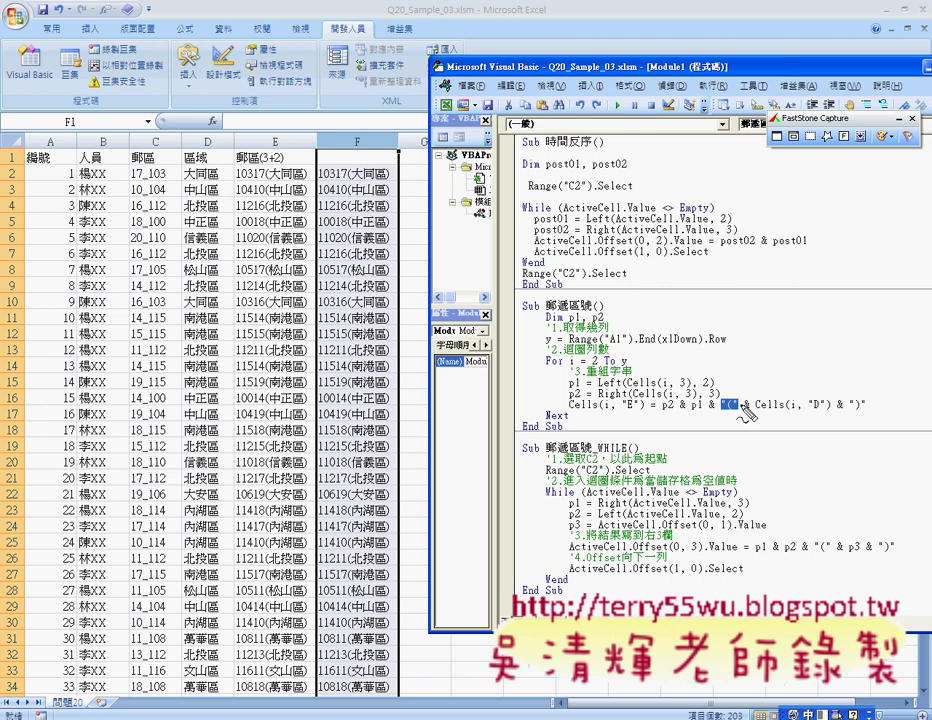
{"action": "left_click_drag", "start_coordinate": [713, 414], "coordinate": [756, 426]}
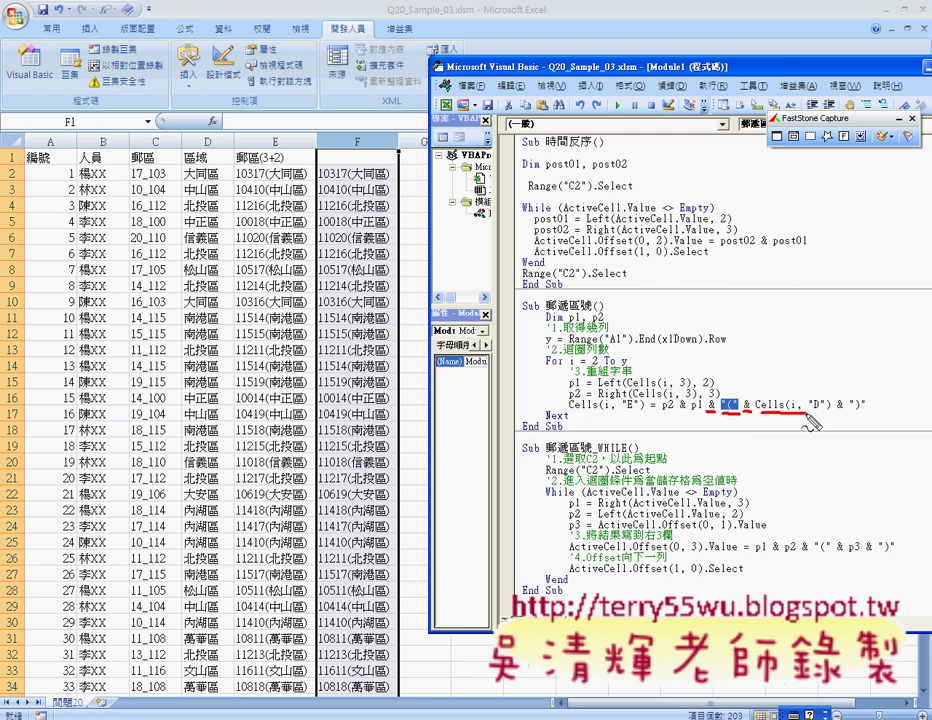
{"action": "left_click_drag", "start_coordinate": [762, 414], "coordinate": [847, 416]}
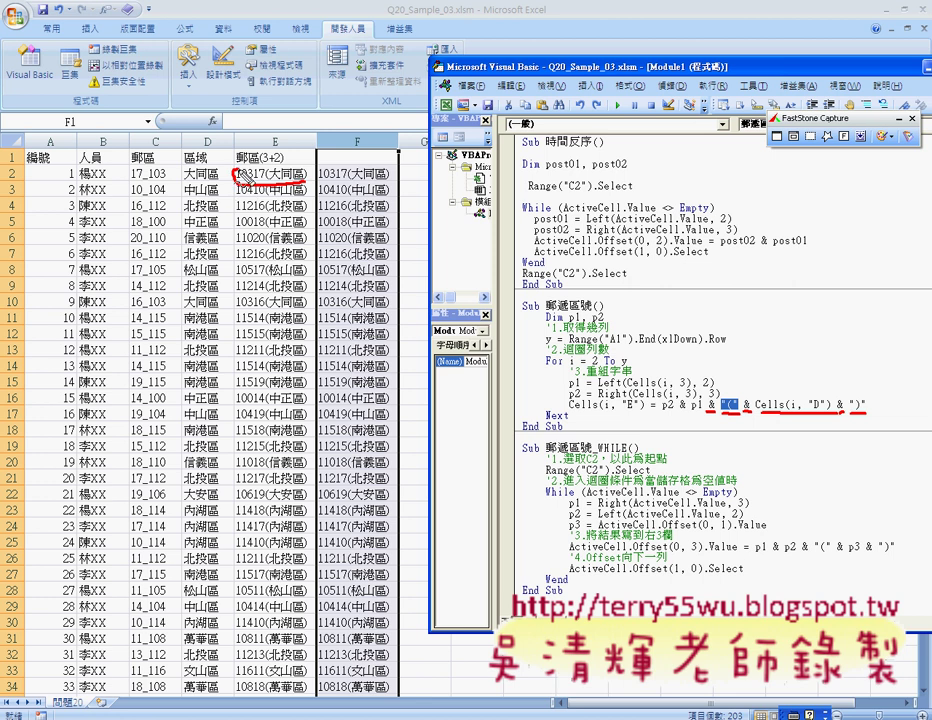
{"action": "left_click_drag", "start_coordinate": [284, 170], "coordinate": [240, 170]}
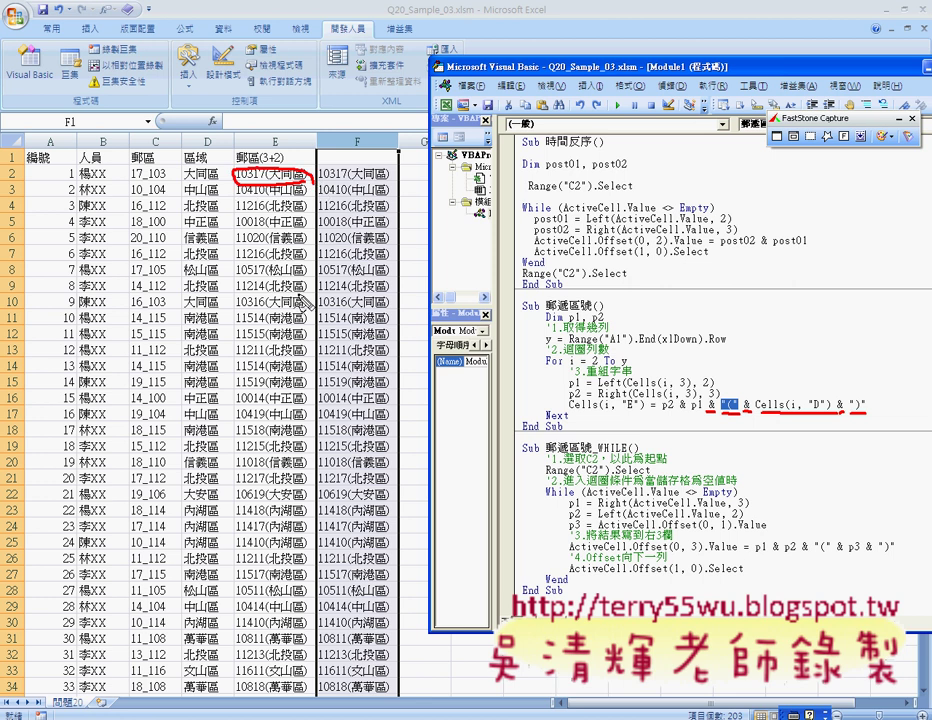
- Clear the annotations and start stepping through the 郵遞區號 macro with F8
{"action": "key", "text": "Escape"}
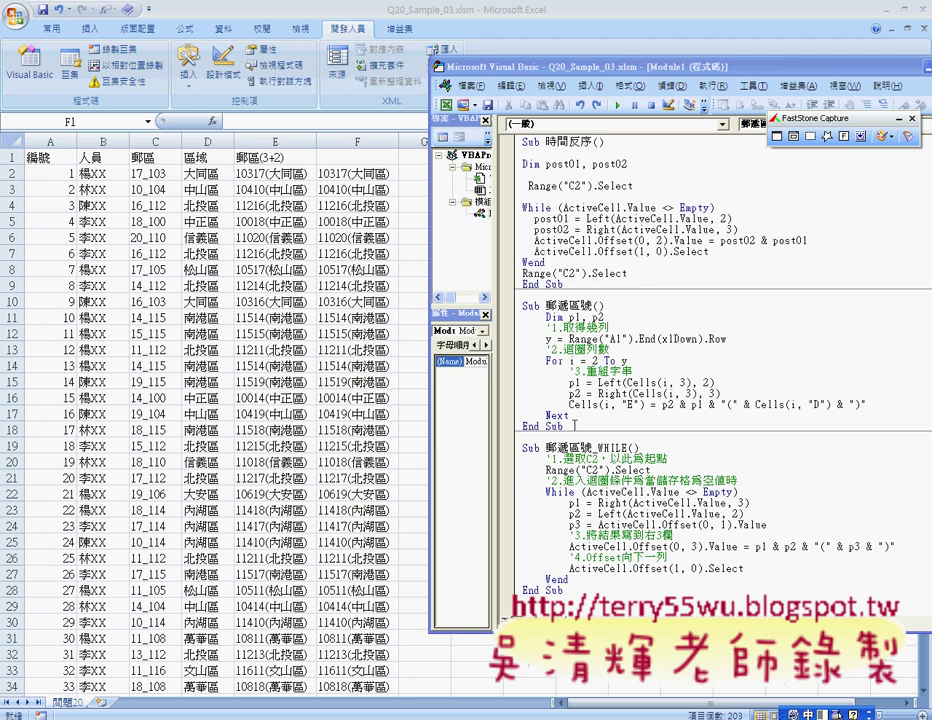
{"action": "mouse_move", "coordinate": [565, 426]}
{"action": "left_mouse_down"}
{"action": "mouse_move", "coordinate": [543, 405]}
{"action": "mouse_move", "coordinate": [522, 306]}
{"action": "left_mouse_up"}
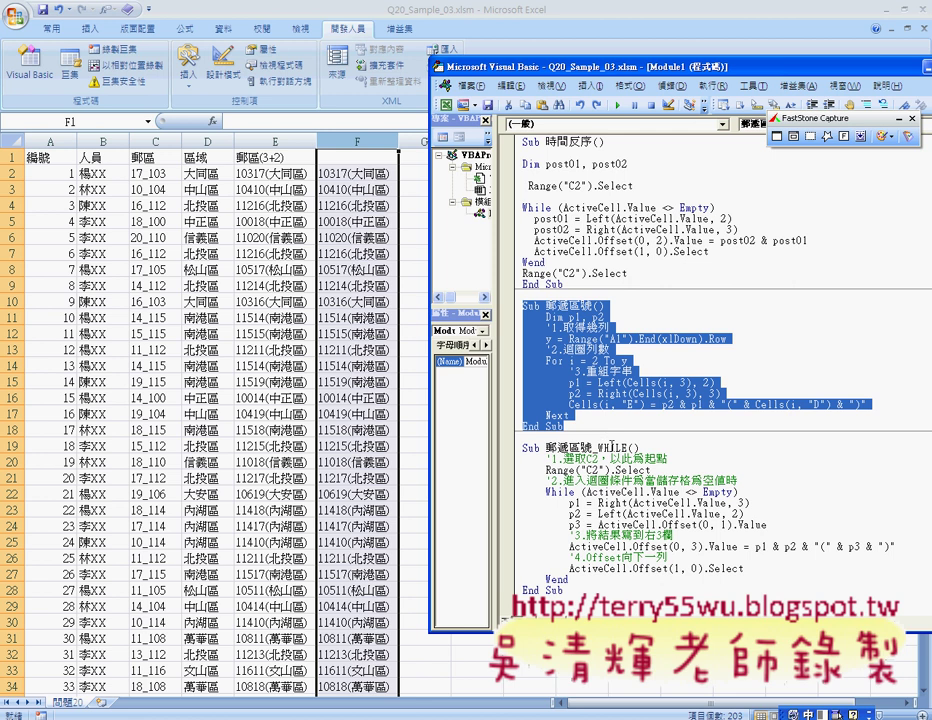
{"action": "key", "text": "F8"}
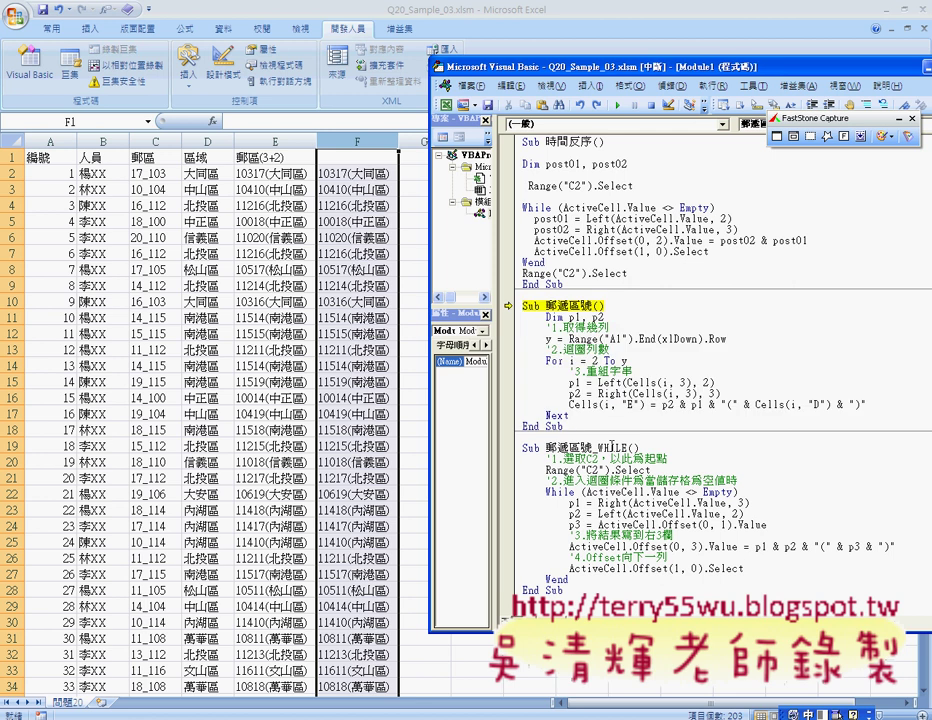